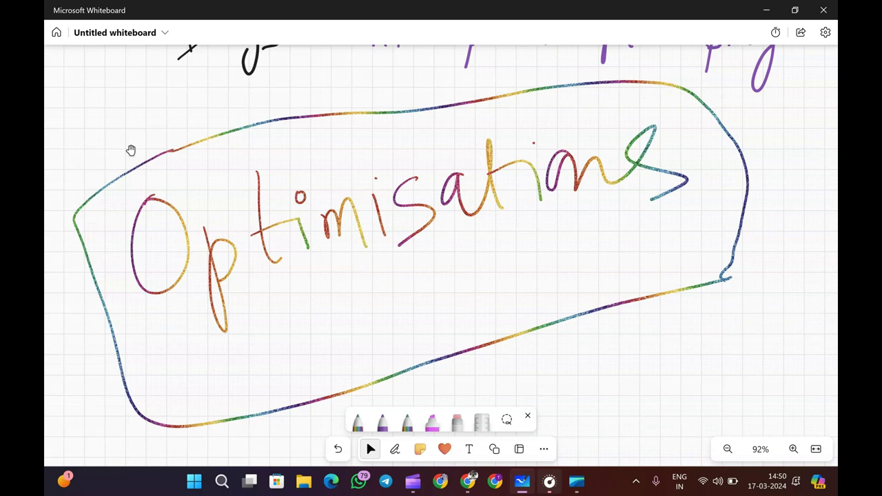
- Review the handwritten stop-loss, target and trading-days notes above the Optimisations heading on the whiteboard
drag(135, 151, 214, 277)
drag(231, 203, 173, 319)
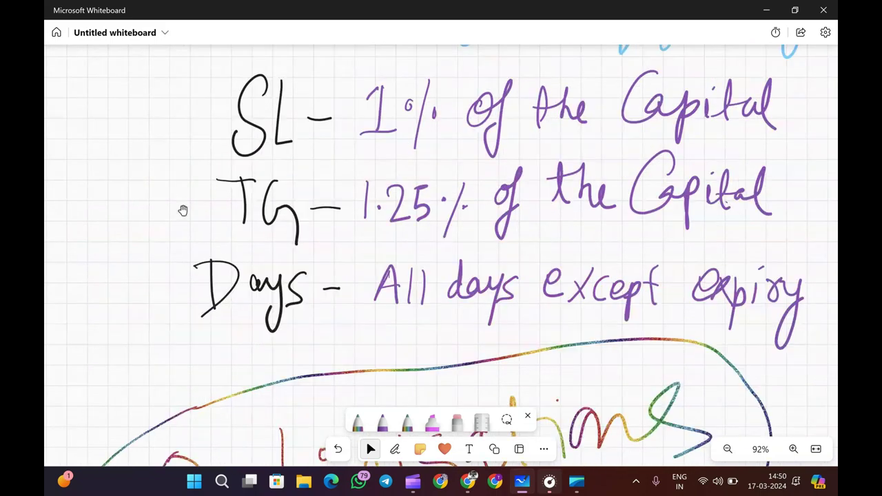
drag(183, 209, 169, 326)
mouse_move(122, 206)
mouse_down()
mouse_move(92, 300)
mouse_move(110, 305)
mouse_up()
- Switch to Chrome and show the channel header above the Derive Trading video list on YouTube
click(468, 481)
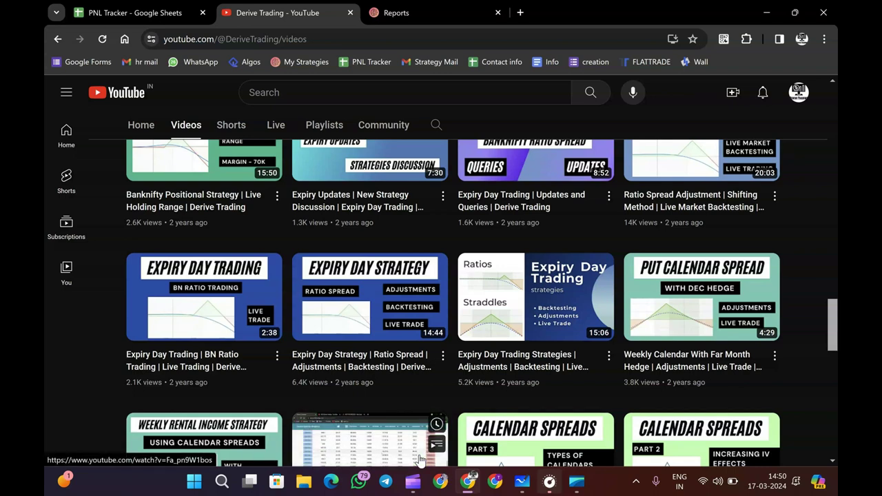
scroll(551, 321, up, 15)
scroll(552, 321, up, 10)
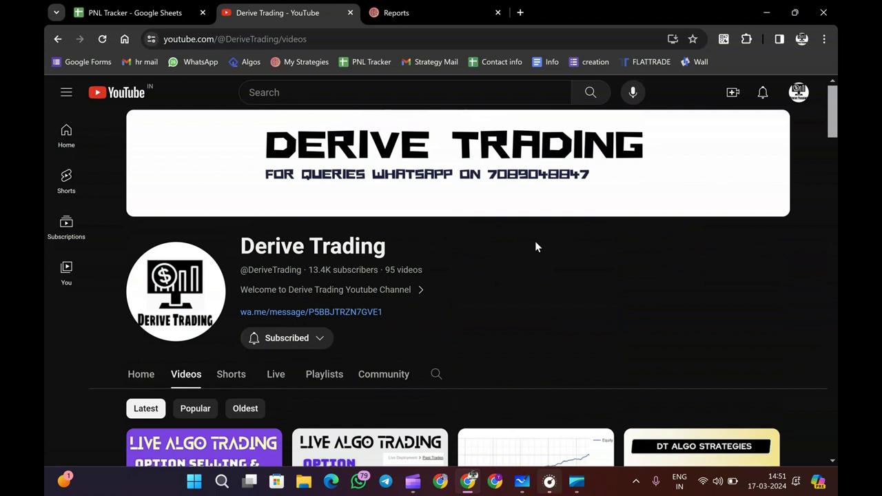
- Open the PNL Tracker spreadsheet and view the Masters Combo entries around January 2024 at 50% zoom
click(134, 13)
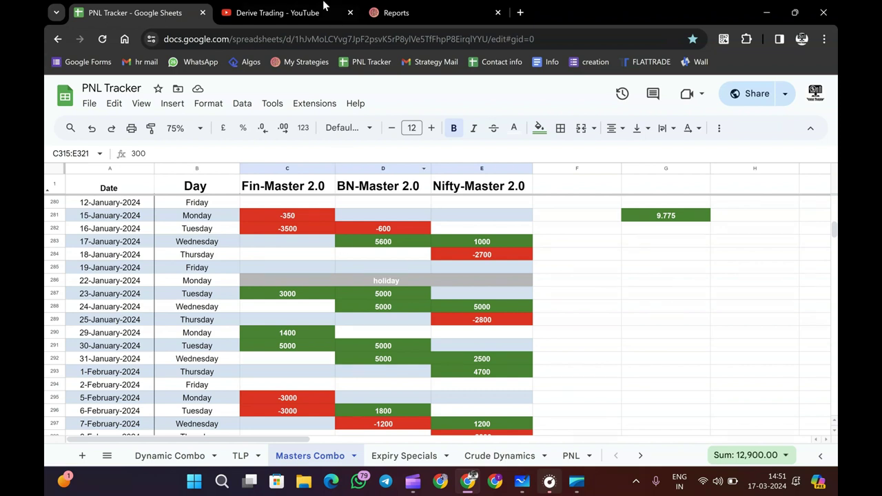
scroll(344, 286, up, 4)
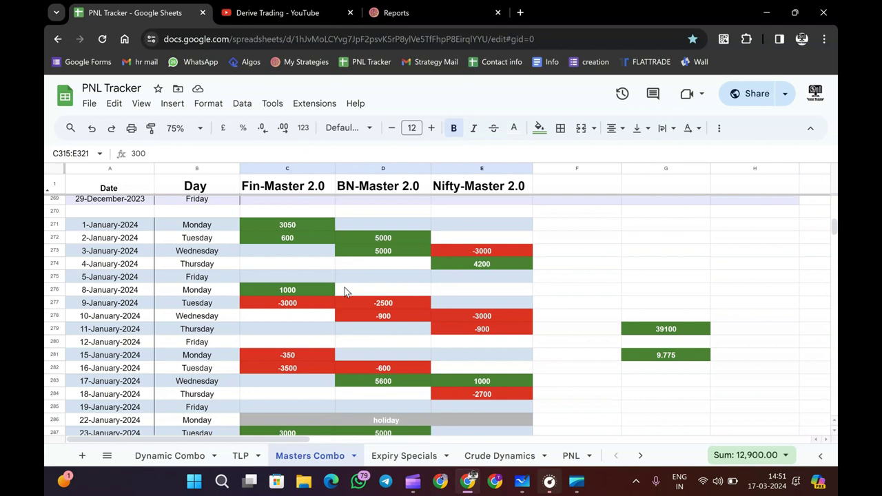
click(176, 128)
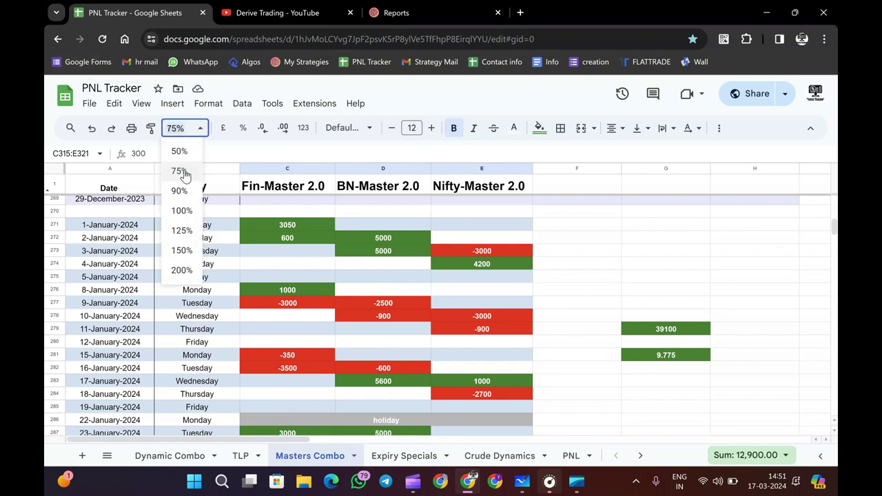
click(178, 151)
click(276, 12)
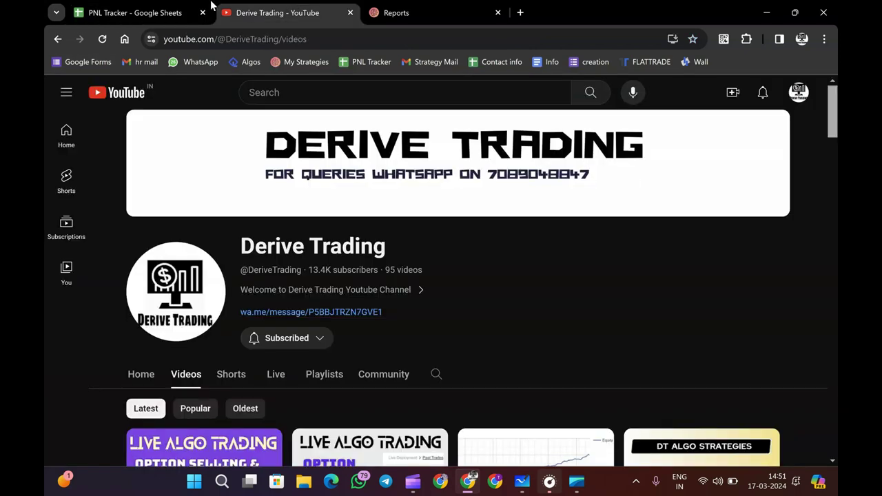
click(204, 6)
scroll(273, 314, up, 2)
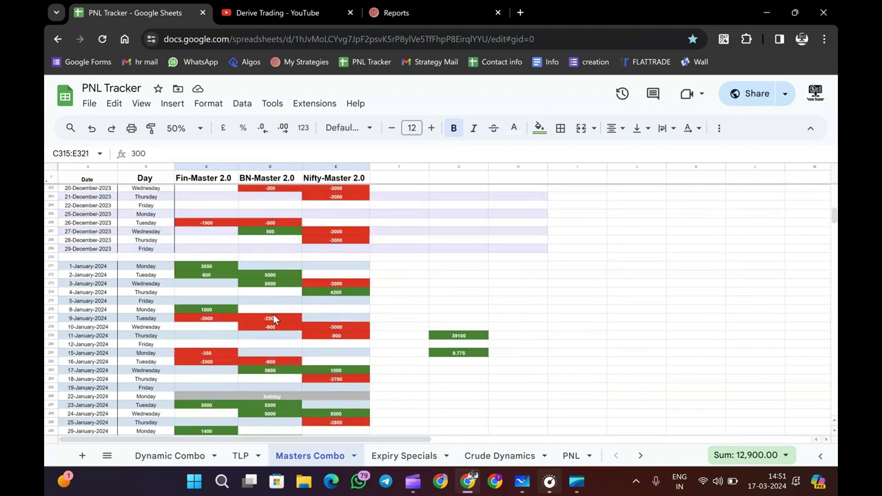
- Set the sheet zoom to 100% and look back through the Masters Combo results to October 2023
click(175, 128)
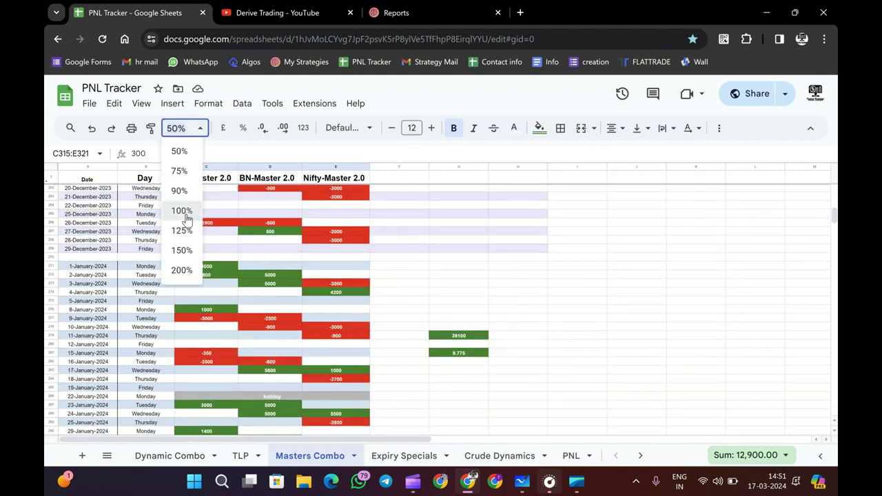
click(185, 210)
scroll(275, 227, down, 4)
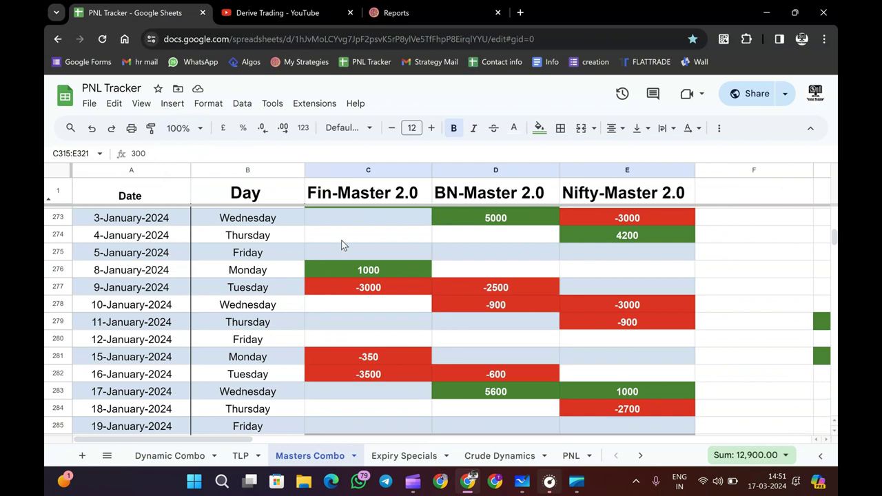
scroll(355, 273, up, 18)
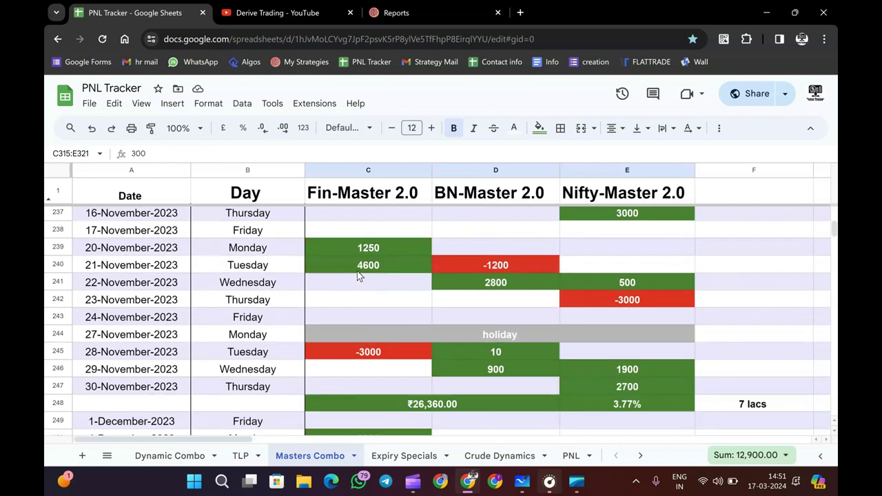
scroll(357, 275, up, 7)
- Check the channel's latest videos on YouTube and review the Masters Combo results from October 2023 to January 2024
click(277, 13)
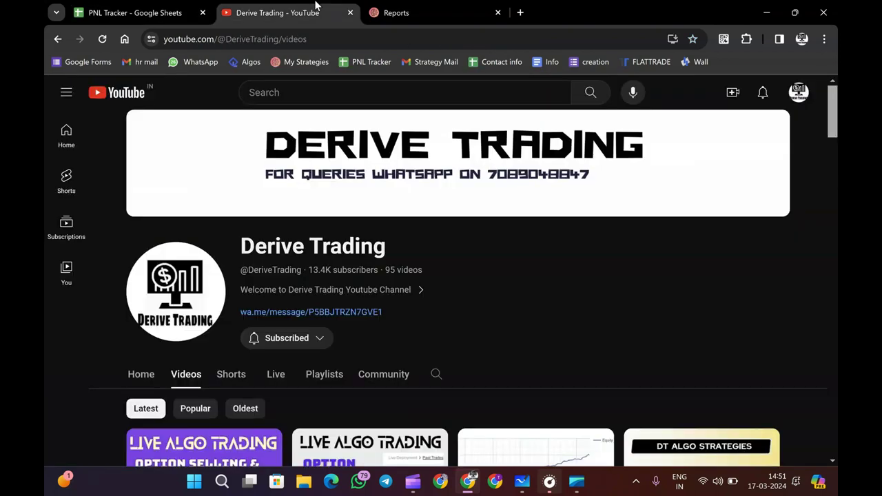
scroll(334, 260, down, 3)
key(ctrl+shift+Tab)
scroll(204, 421, down, 10)
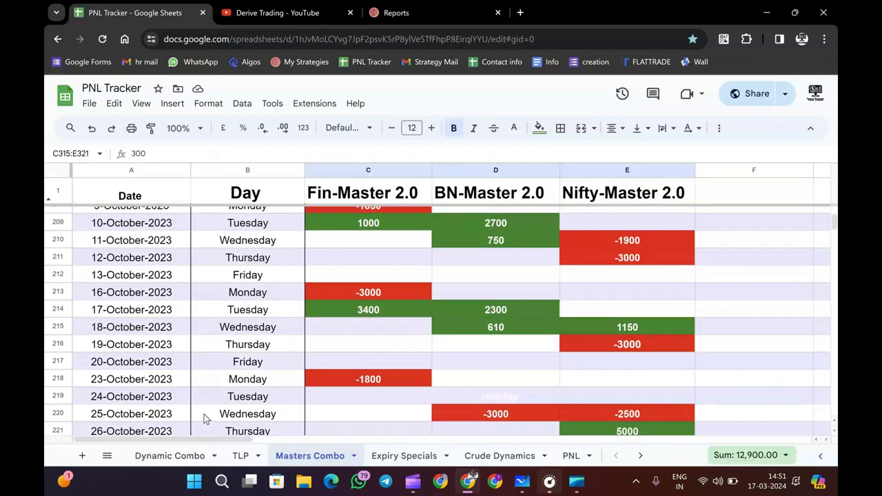
scroll(208, 364, down, 6)
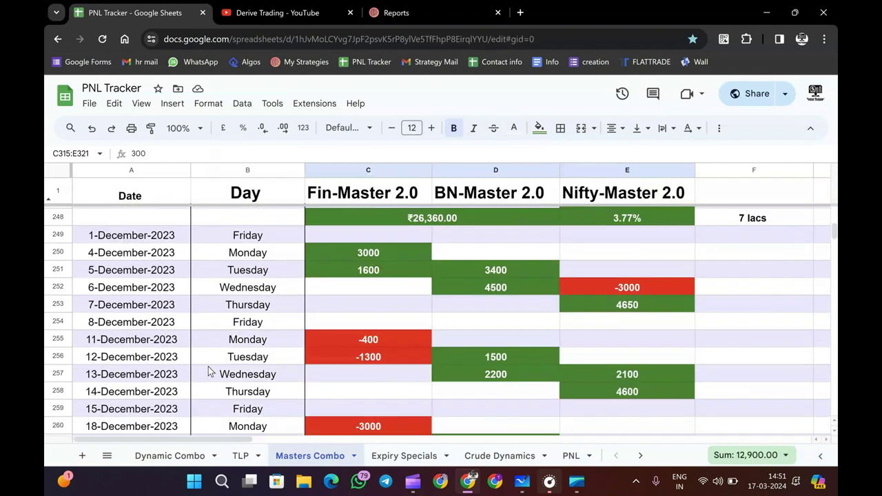
scroll(208, 367, down, 4)
scroll(208, 377, down, 4)
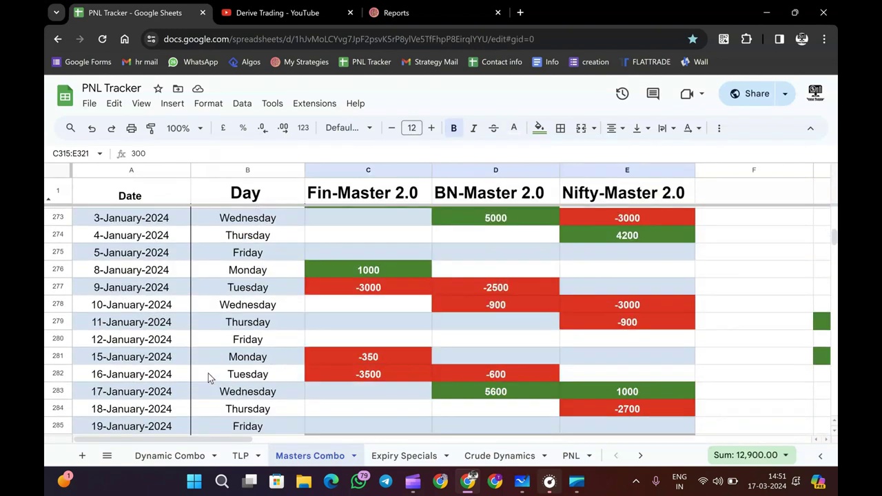
scroll(208, 378, up, 2)
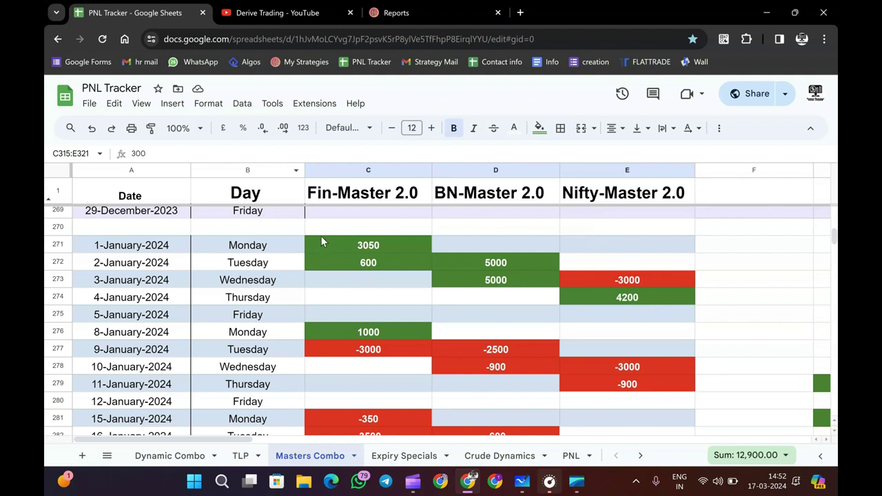
- Examine the strategy-wise PnL table on the Tradetron Reports page and revisit the YouTube video list
click(397, 13)
scroll(444, 372, down, 2)
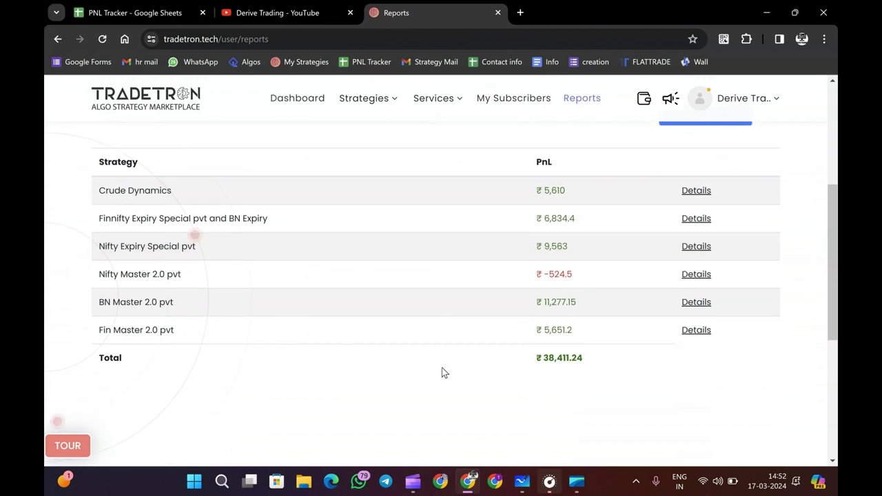
click(310, 13)
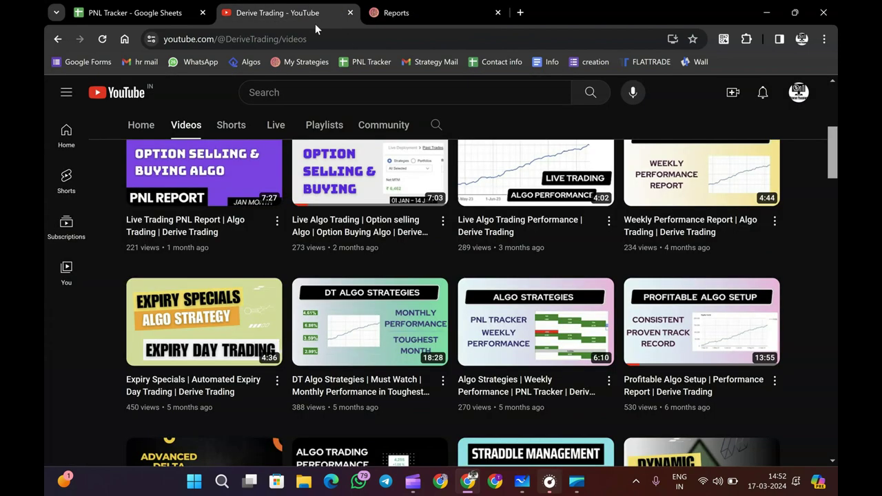
- In the PNL Tracker, select C271:E275 and C275:E279 in turn to see the sums of the early January results
click(138, 12)
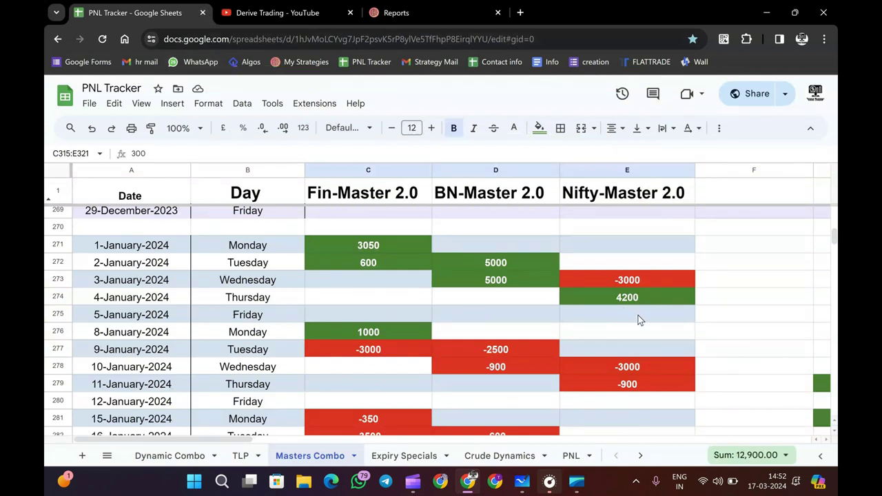
drag(640, 319, 502, 312)
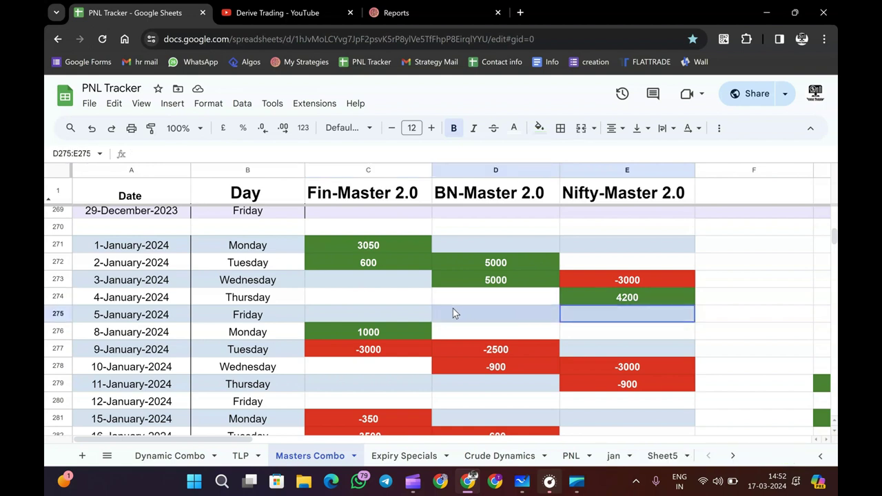
drag(339, 251, 588, 325)
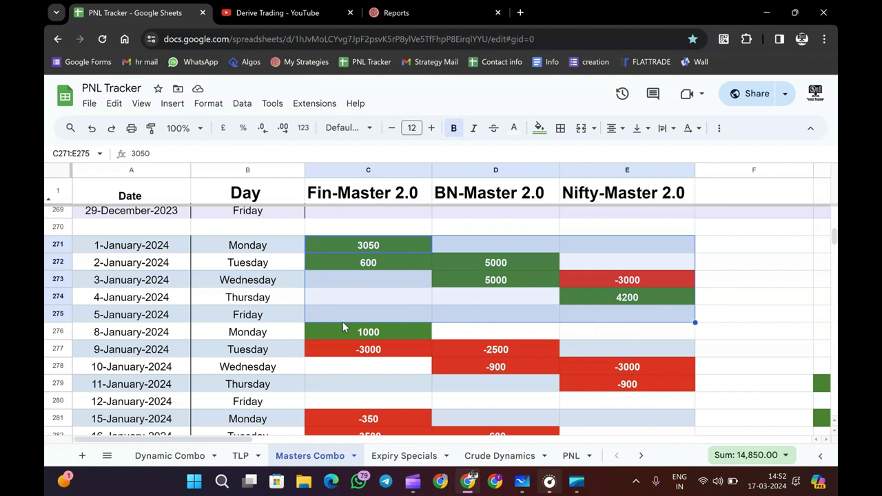
drag(343, 322, 589, 387)
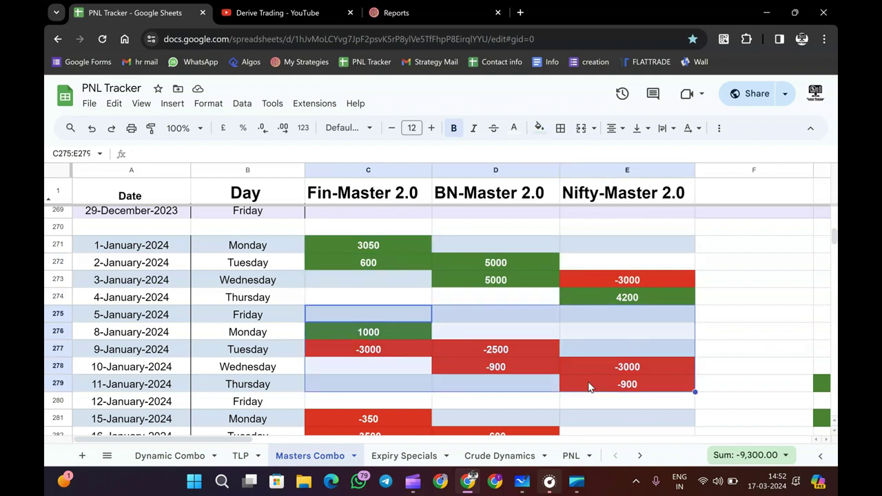
- Set the Masters Combo sheet zoom to 75% and bring the early January 2024 entries into view
scroll(588, 382, down, 2)
scroll(437, 345, down, 3)
click(176, 128)
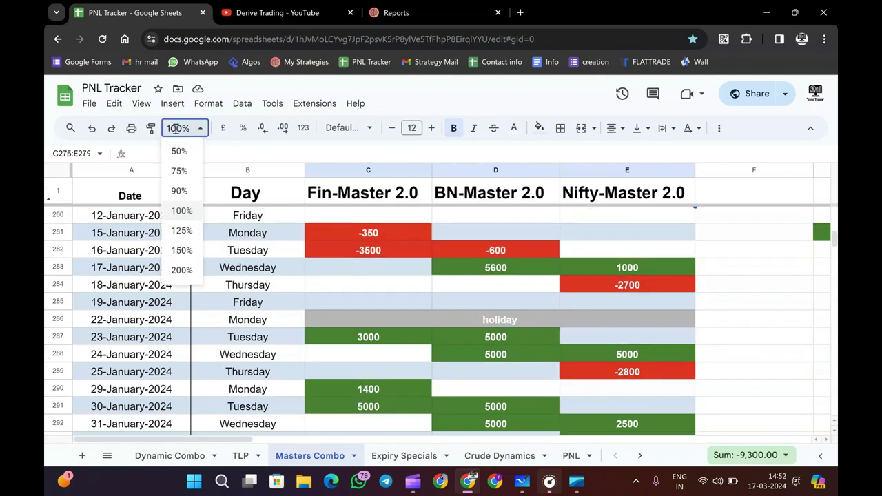
click(179, 171)
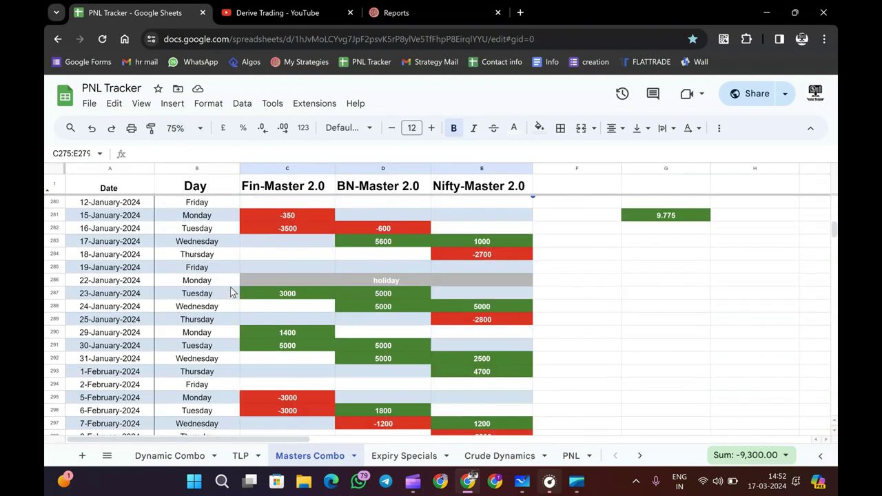
scroll(232, 292, up, 2)
scroll(355, 268, up, 4)
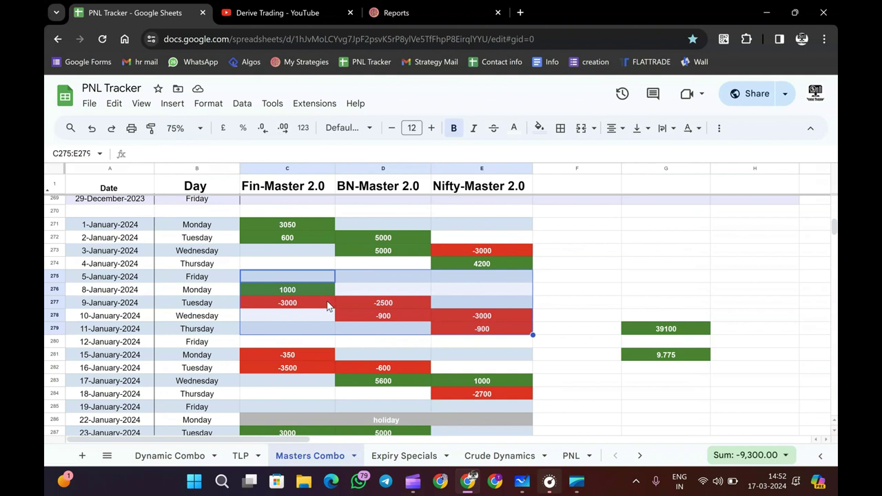
- Inspect the return formula in G281 and review the Masters Combo results from January to mid-March 2024
click(665, 356)
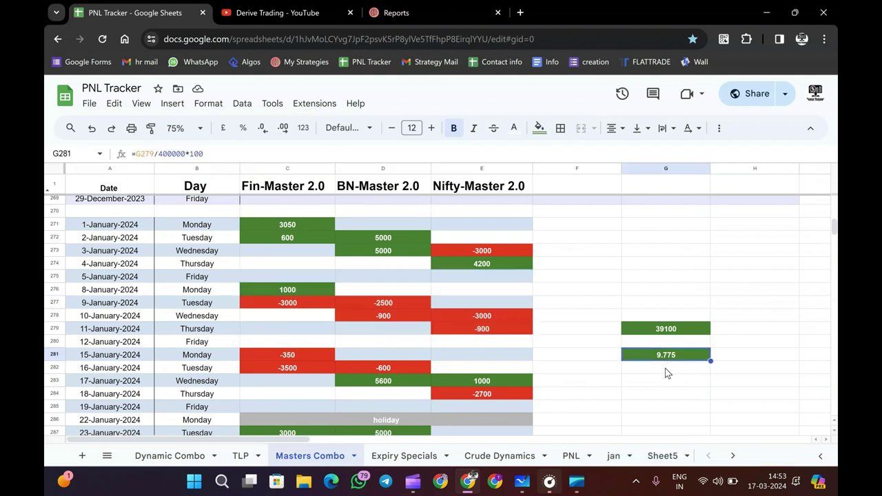
scroll(629, 380, down, 5)
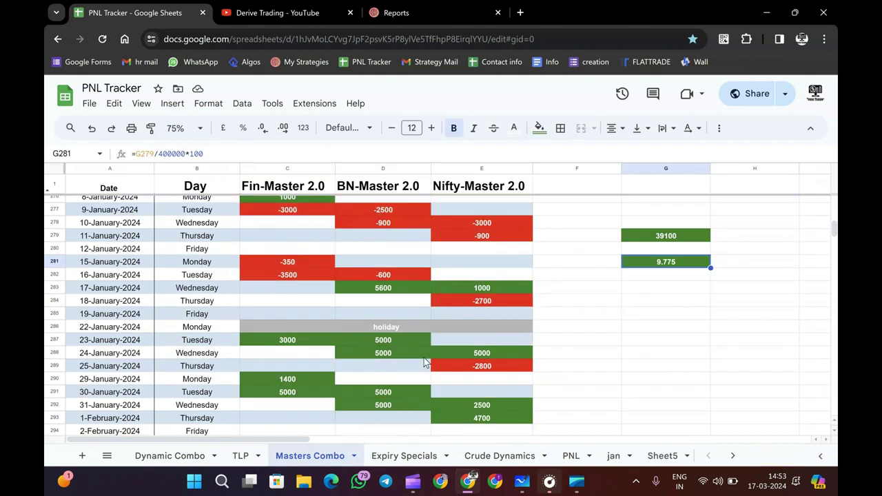
scroll(423, 362, down, 5)
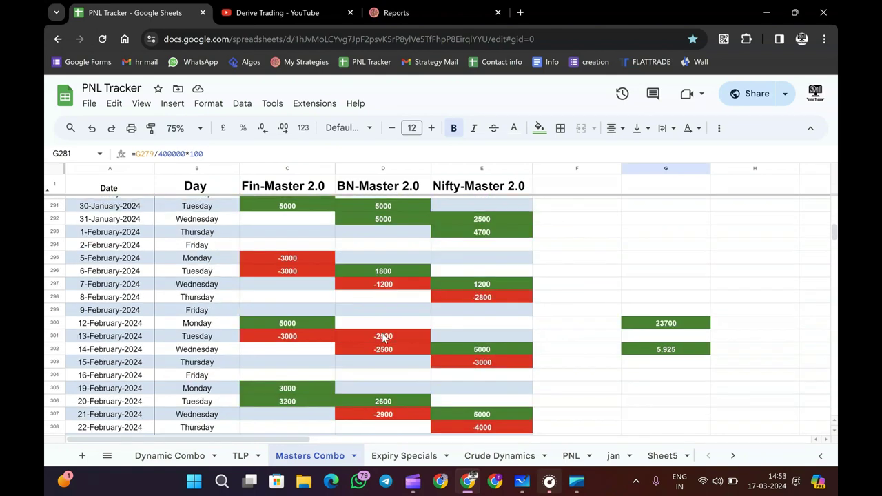
scroll(285, 259, down, 1)
scroll(281, 258, up, 1)
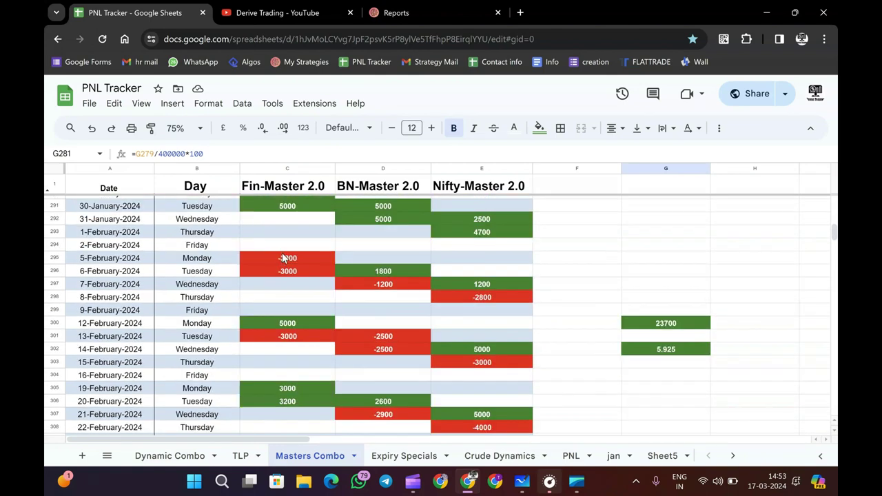
scroll(284, 276, down, 5)
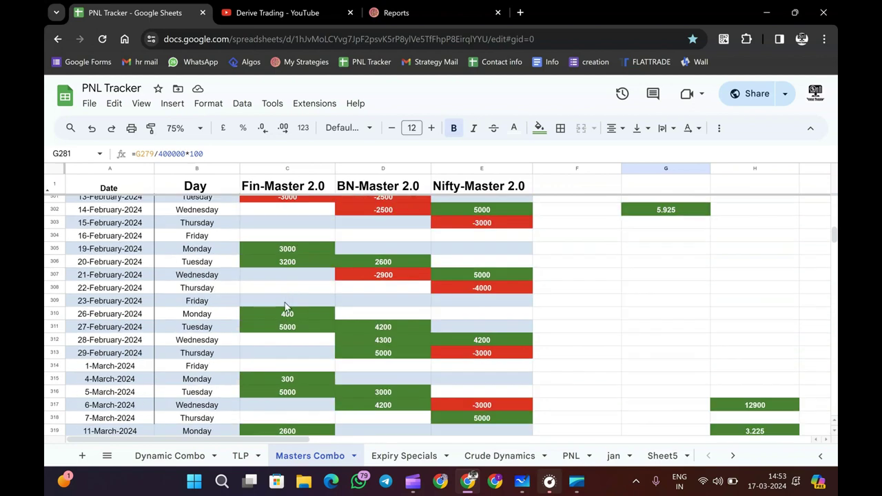
scroll(285, 307, up, 3)
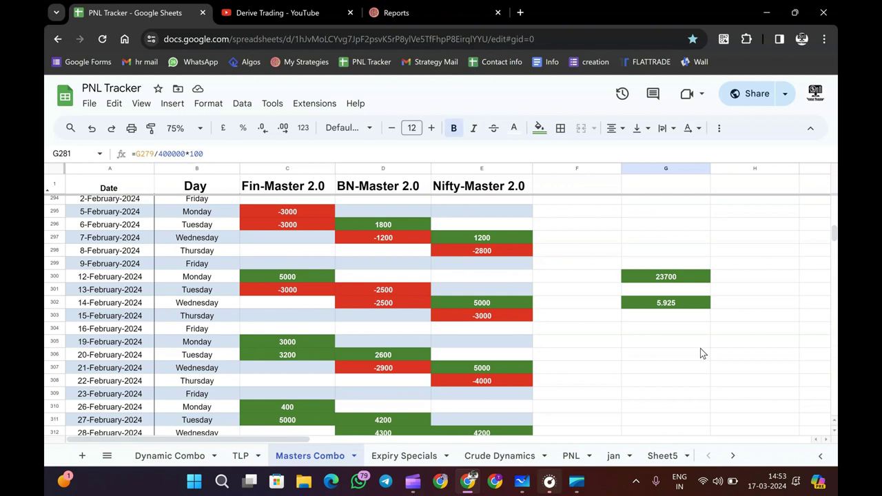
scroll(693, 352, down, 7)
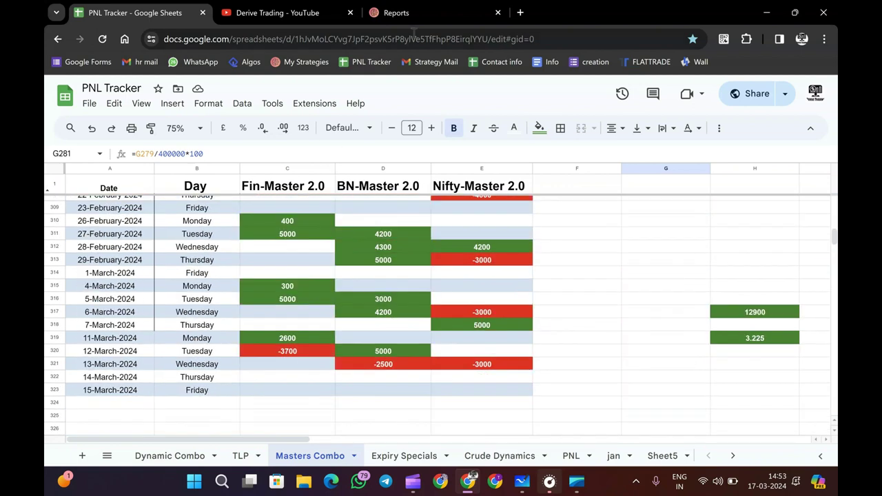
- Check the total PnL on the Tradetron Reports page and return to the PNL Tracker spreadsheet
click(414, 13)
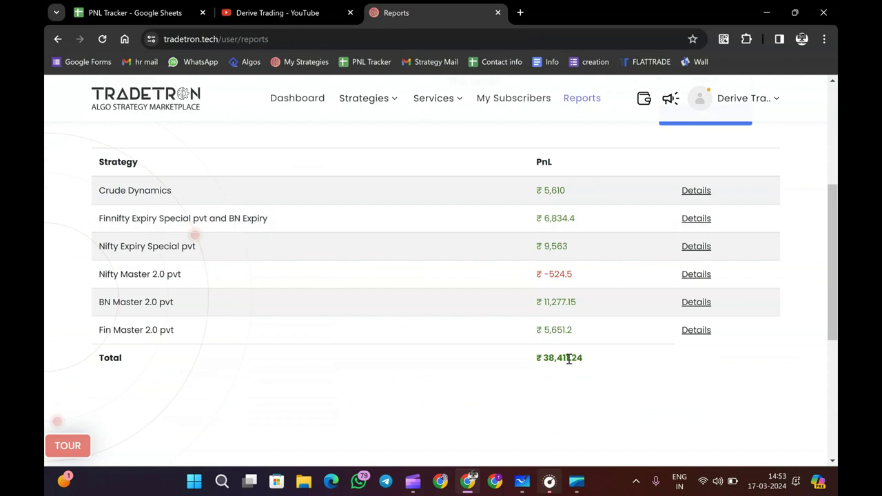
click(310, 8)
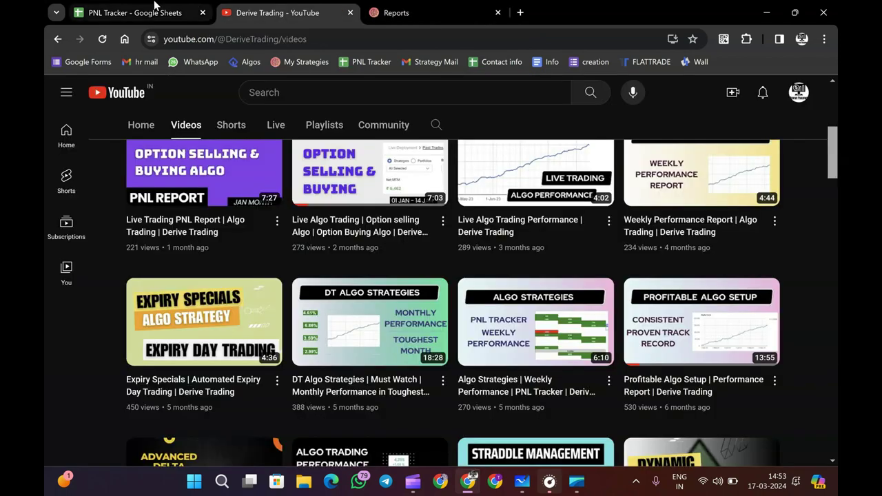
click(155, 9)
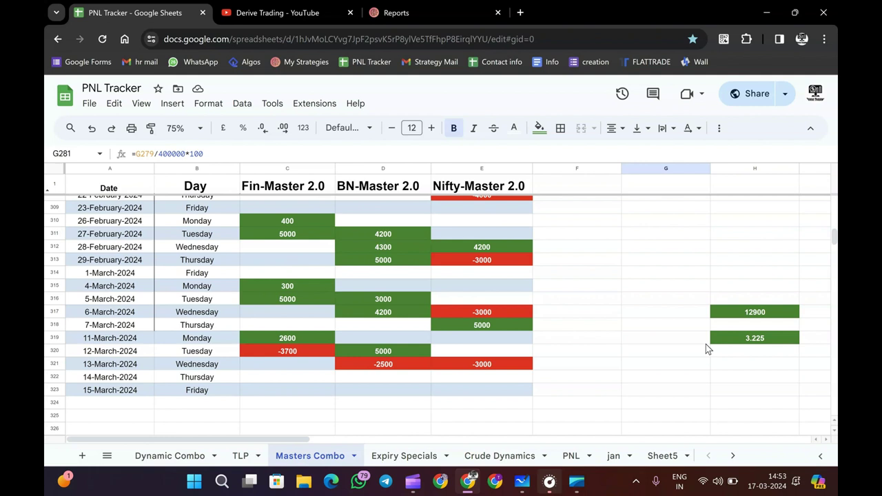
- Switch to Tradetron, go to the deployed strategies and open the statistics for Crude Dynamics
click(403, 13)
mouse_move(364, 101)
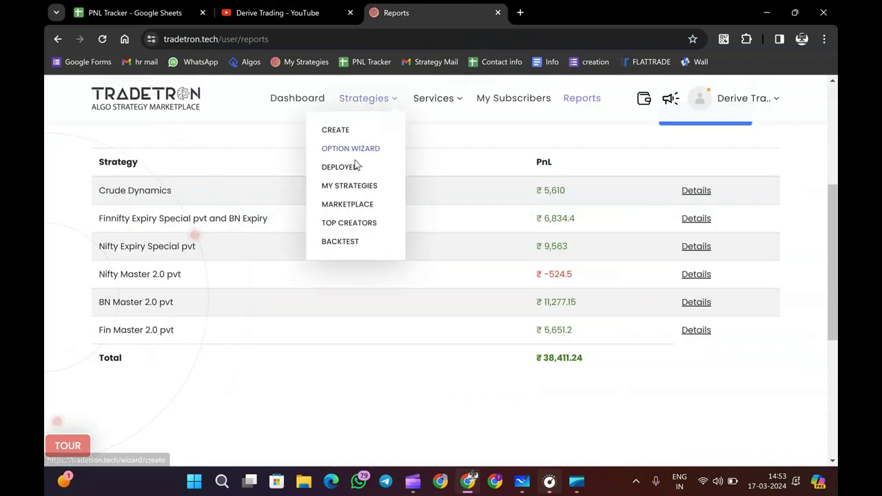
click(354, 165)
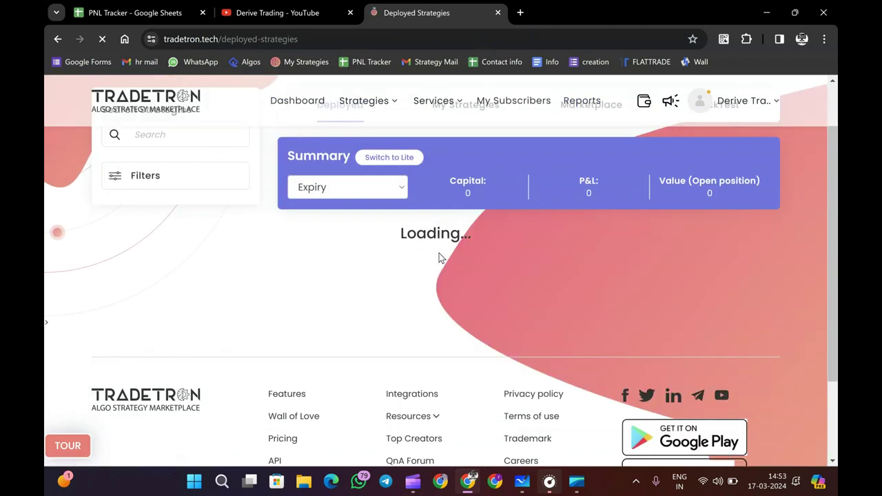
scroll(442, 270, down, 2)
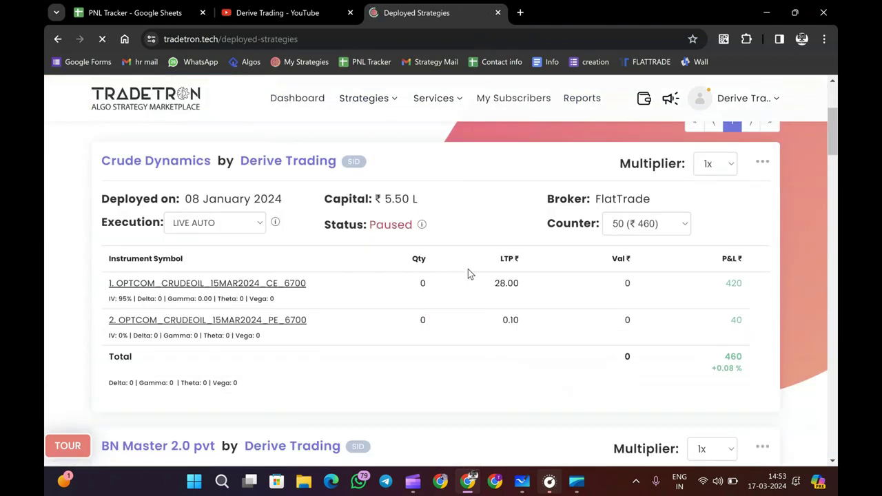
click(760, 163)
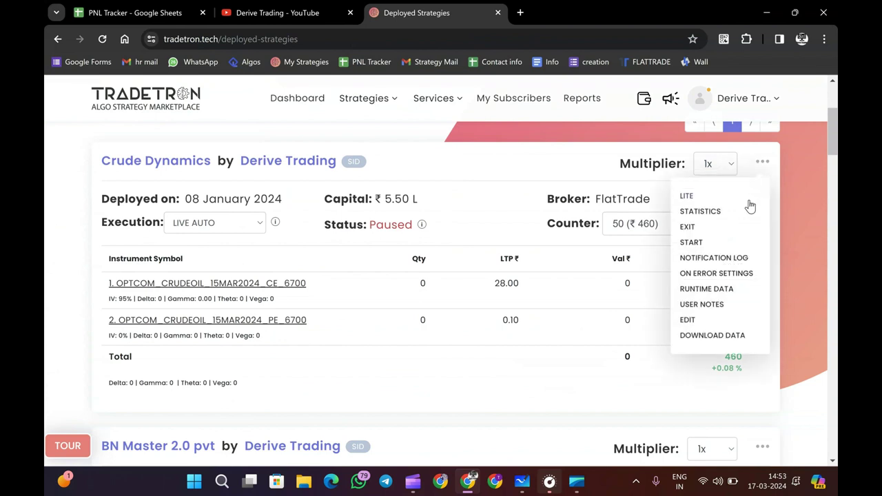
click(700, 212)
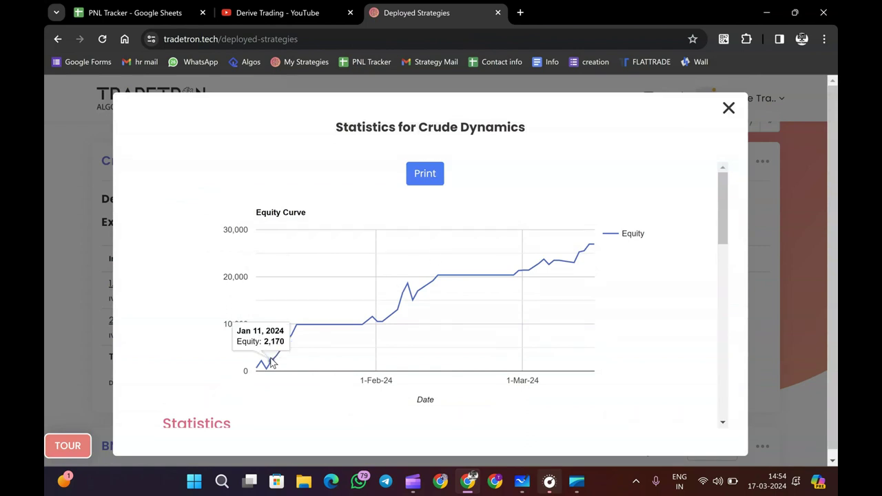
- Examine the Crude Dynamics equity curve and statistics table, close them and expand the strategy's list of counters
mouse_move(264, 367)
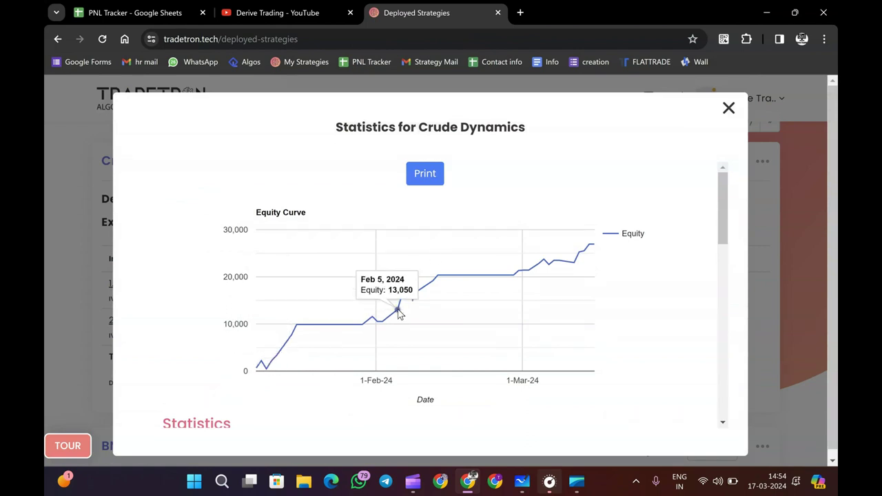
scroll(412, 306, down, 3)
scroll(412, 305, down, 4)
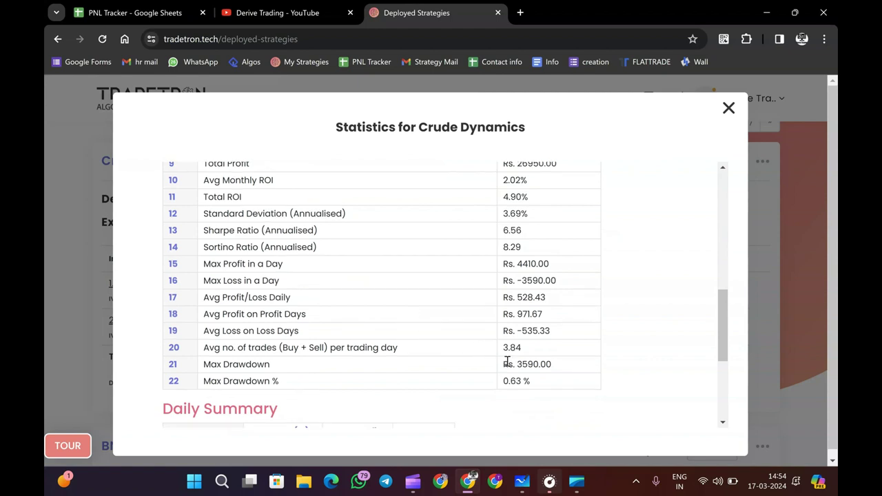
scroll(536, 376, up, 1)
scroll(536, 378, up, 4)
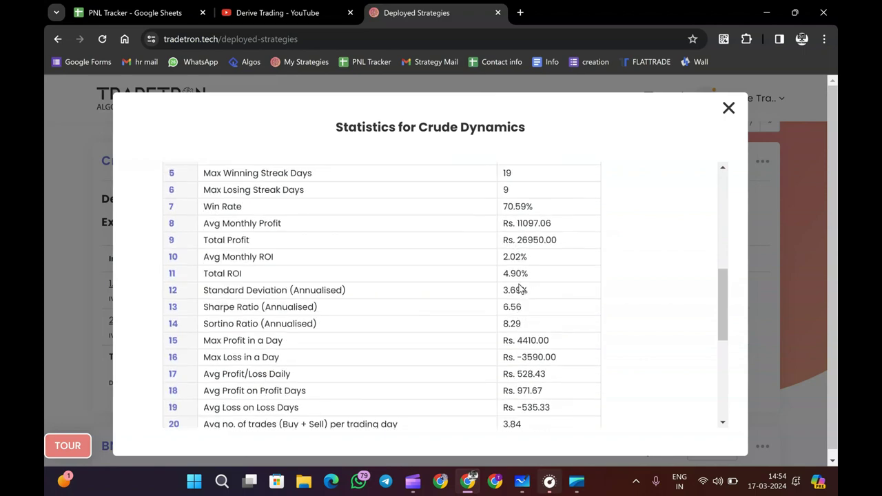
scroll(579, 227, down, 1)
scroll(549, 299, down, 1)
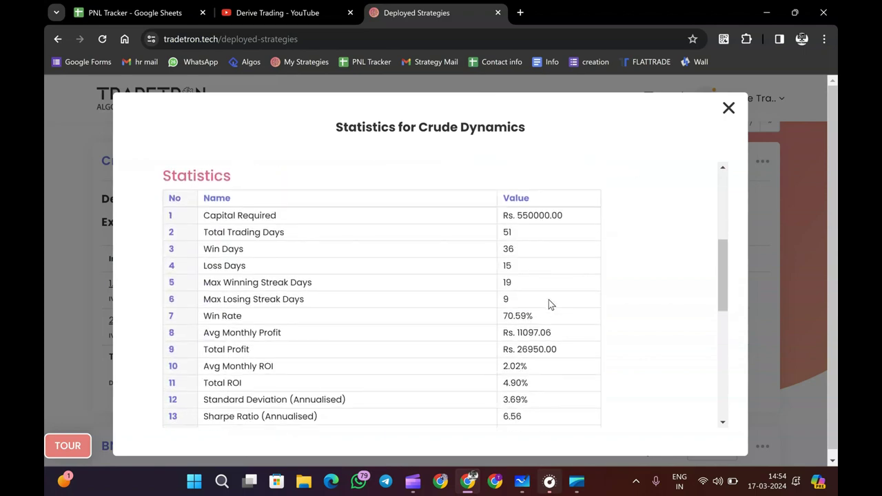
click(728, 108)
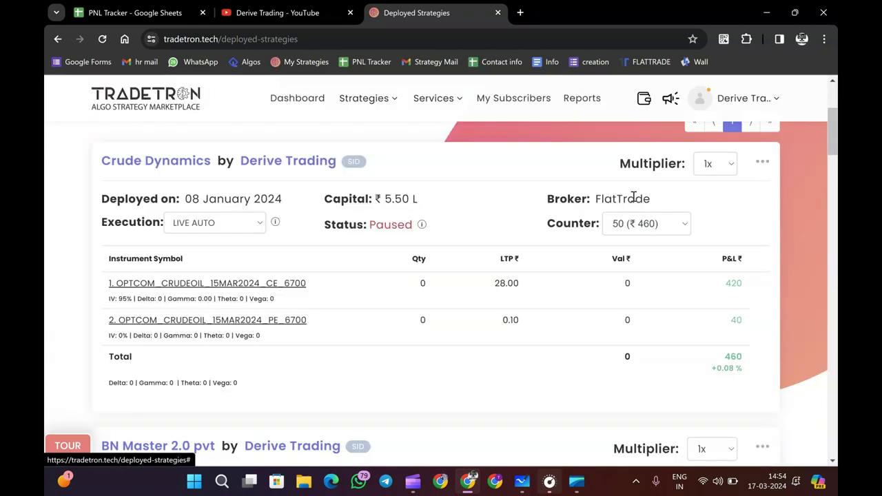
click(630, 219)
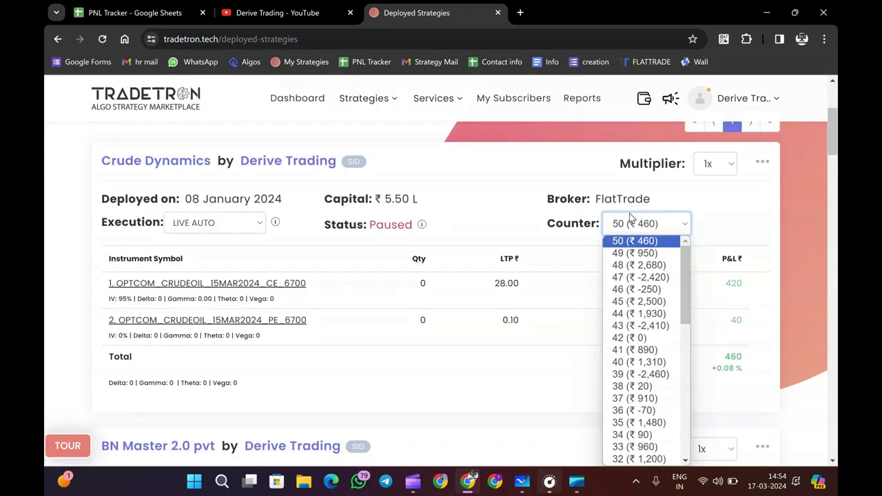
- Review the equity curve and statistics of BN Master 2.0 pvt, highlighting its average monthly ROI, and close them
scroll(630, 219, down, 3)
click(762, 199)
click(720, 246)
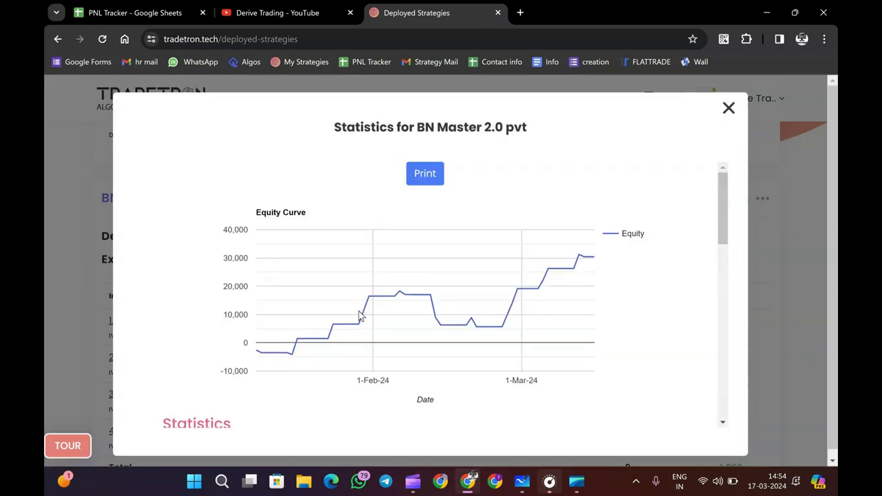
scroll(606, 236, down, 3)
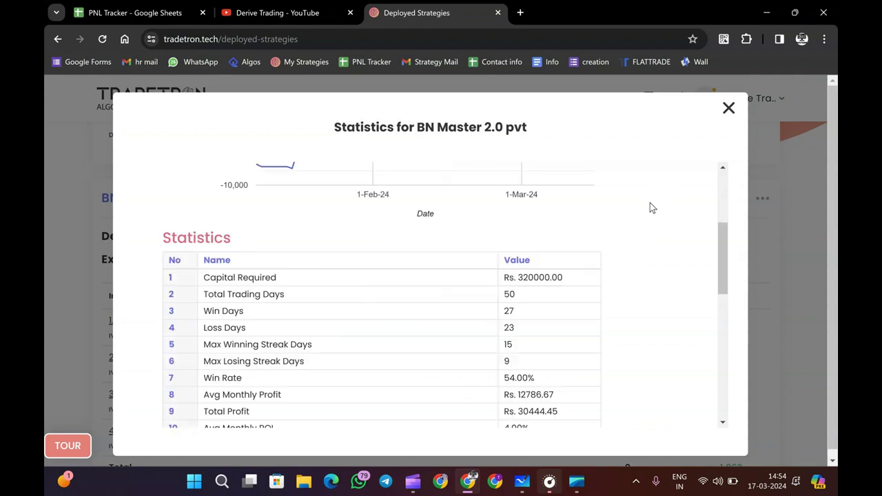
scroll(551, 383, down, 1)
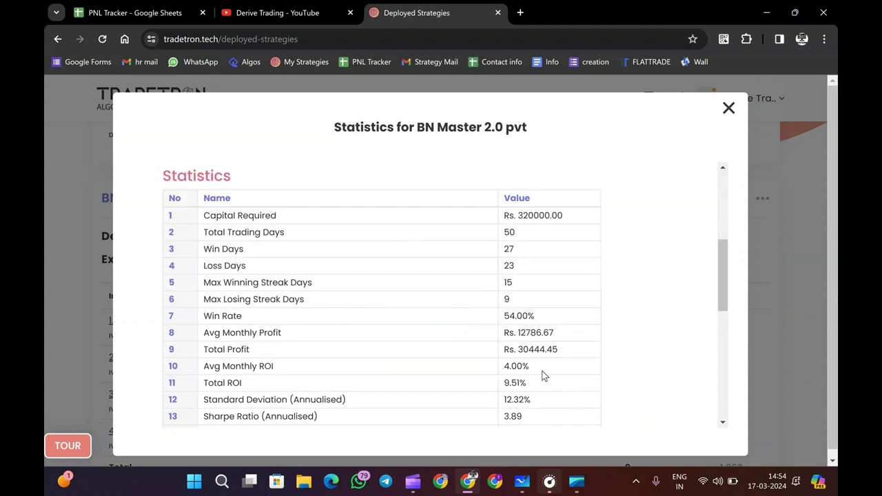
drag(545, 375, 502, 366)
click(647, 224)
click(728, 107)
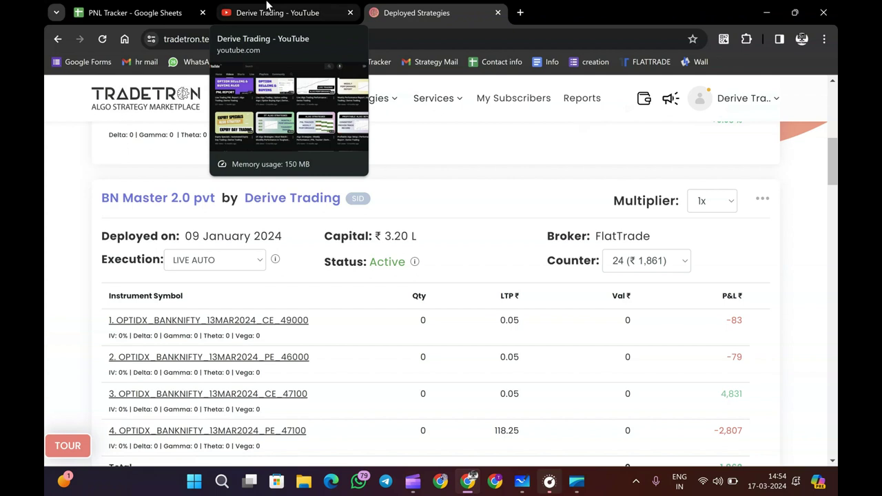
- Return to the PNL Tracker, glance at the Expiry Specials sheet and bring the Masters Combo sheet back up
click(91, 9)
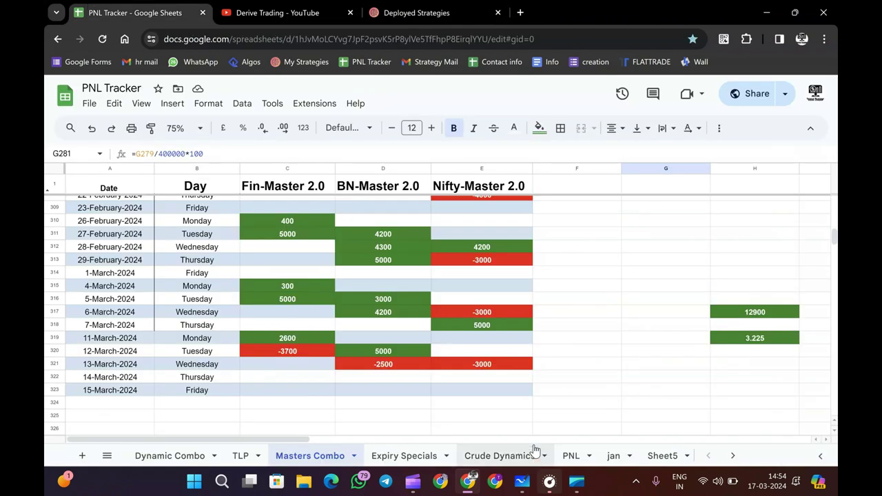
scroll(462, 331, up, 2)
click(417, 452)
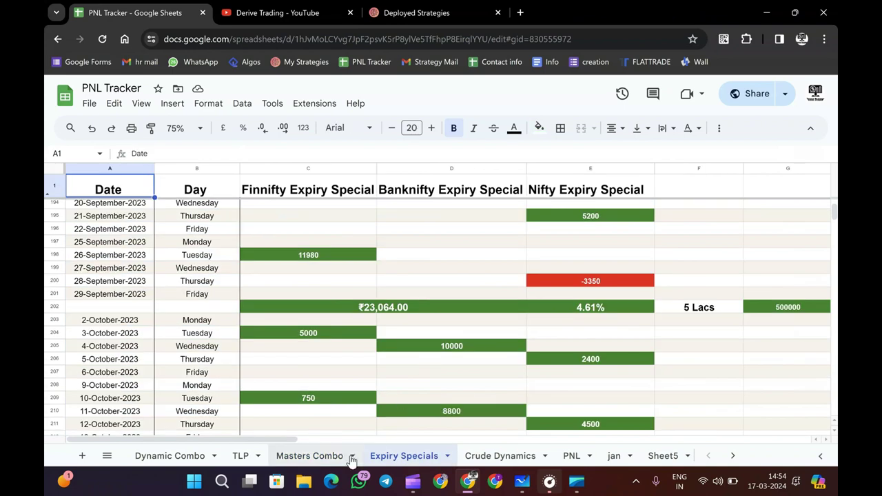
click(329, 457)
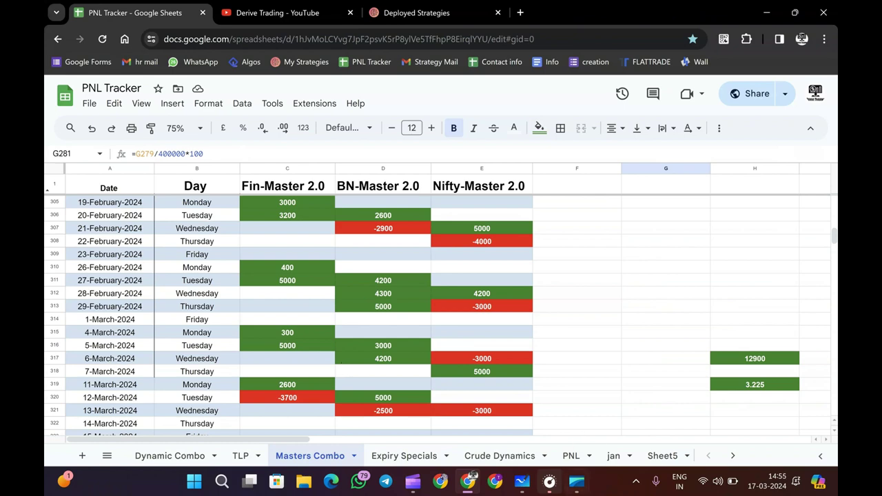
click(524, 487)
click(468, 485)
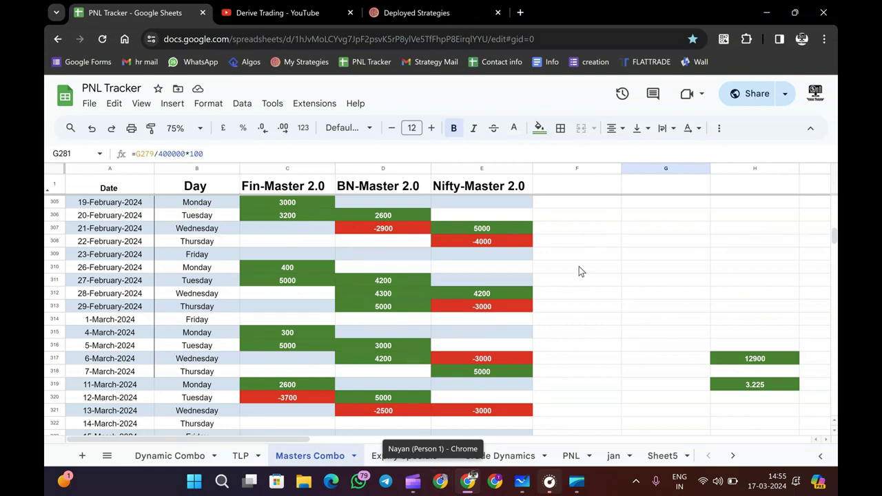
- Compare the Masters Combo daily results and the monthly totals and returns from January to mid-March 2024
scroll(576, 276, down, 3)
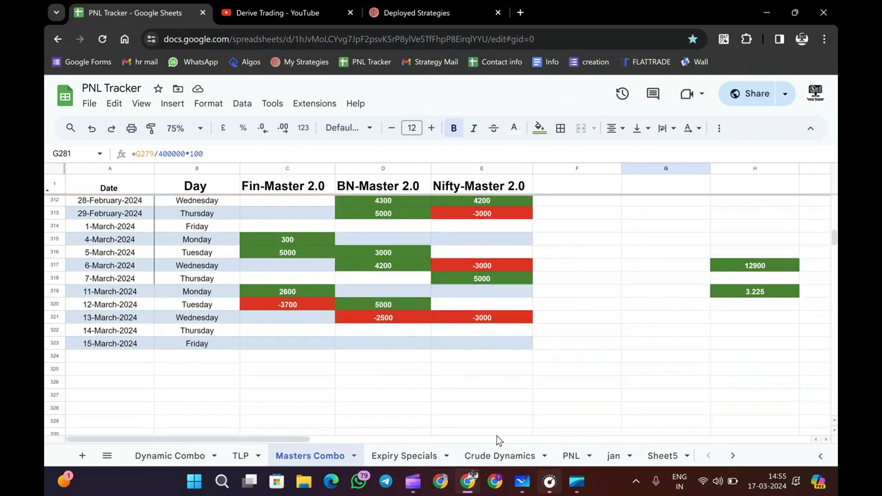
scroll(550, 419, up, 8)
scroll(686, 362, up, 5)
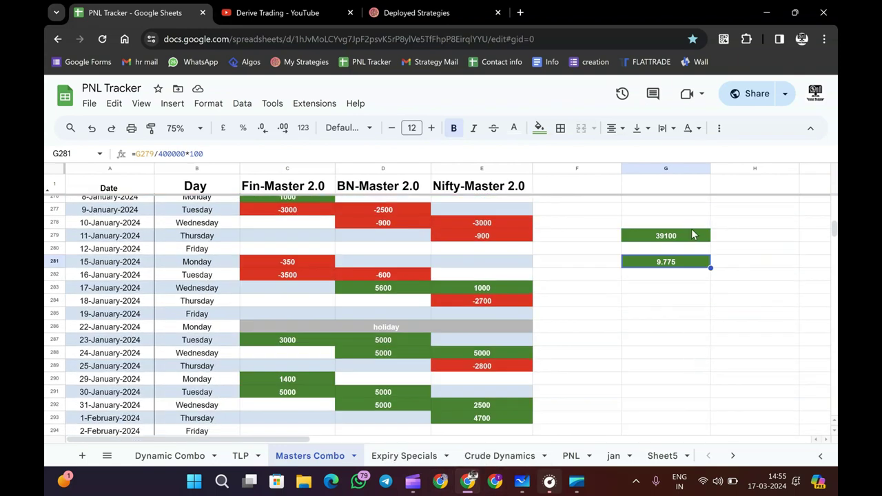
scroll(693, 235, down, 11)
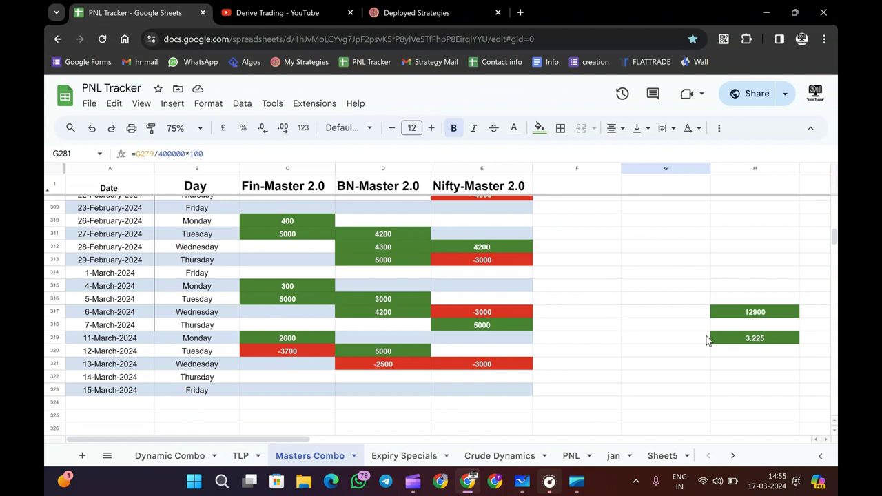
scroll(708, 340, up, 13)
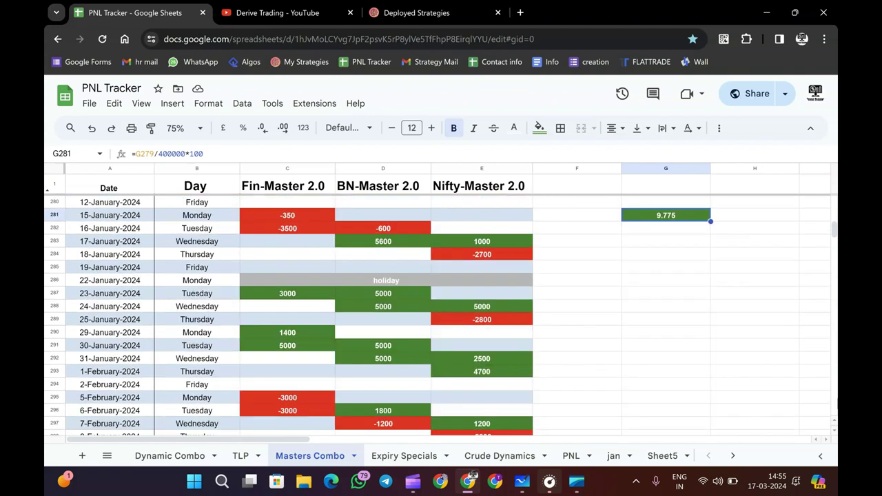
scroll(437, 317, down, 5)
scroll(437, 315, down, 1)
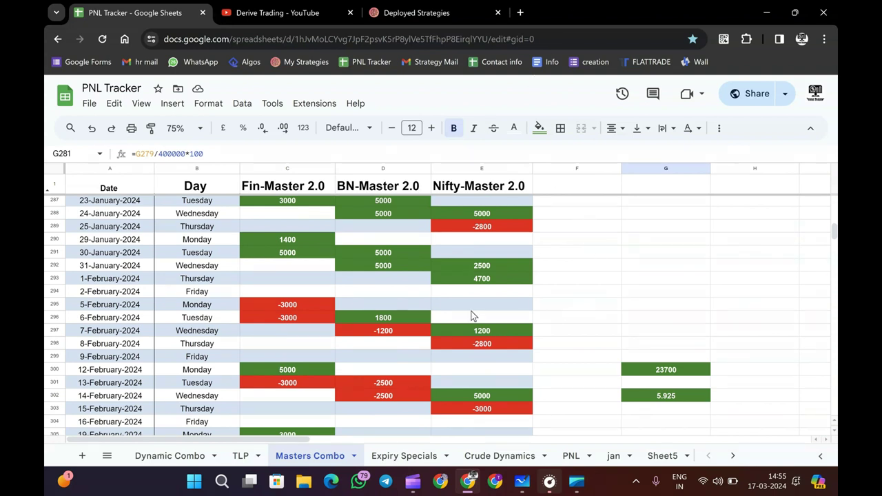
scroll(350, 297, up, 5)
- Glance at the strategy rules on the whiteboard and switch to the top of the Derive Trading YouTube channel page
click(521, 481)
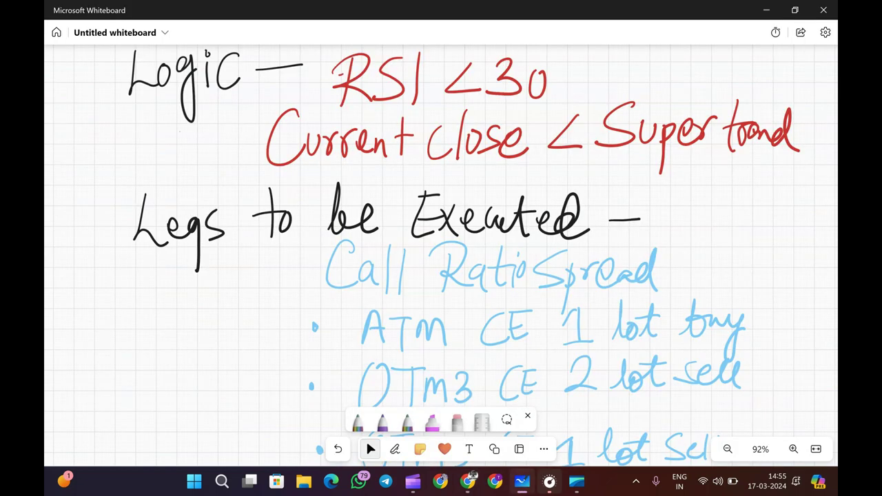
click(525, 484)
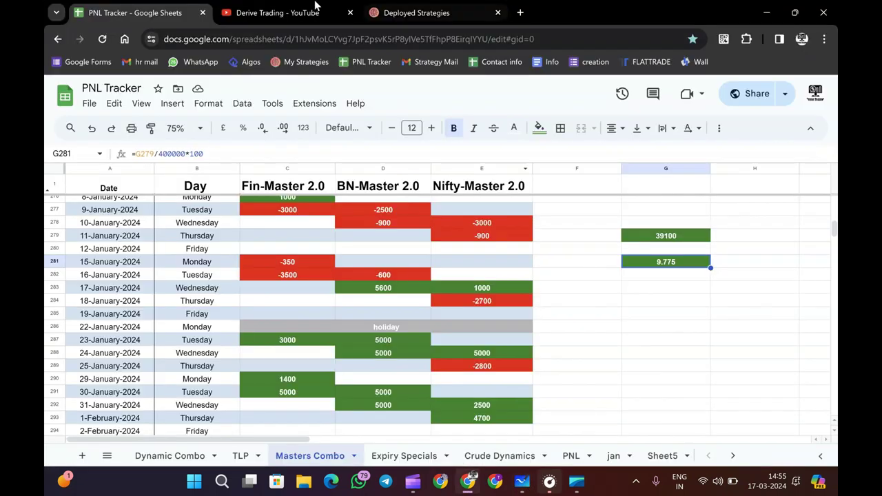
click(315, 5)
scroll(468, 360, up, 5)
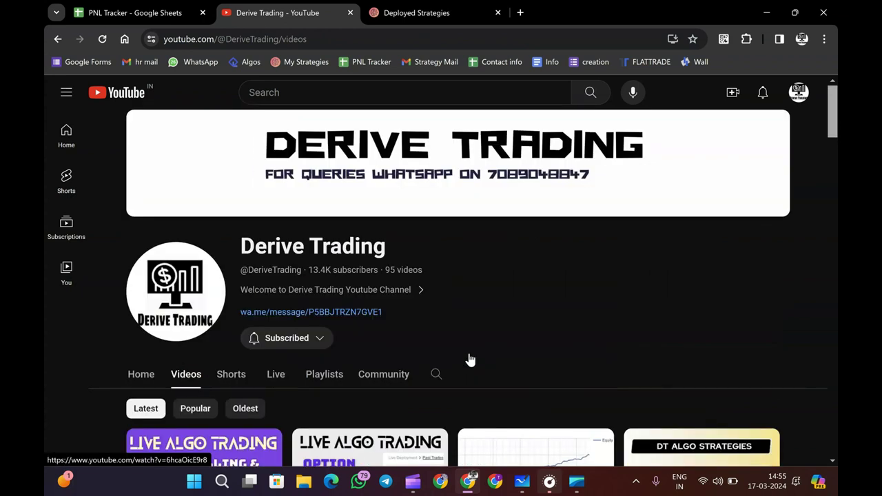